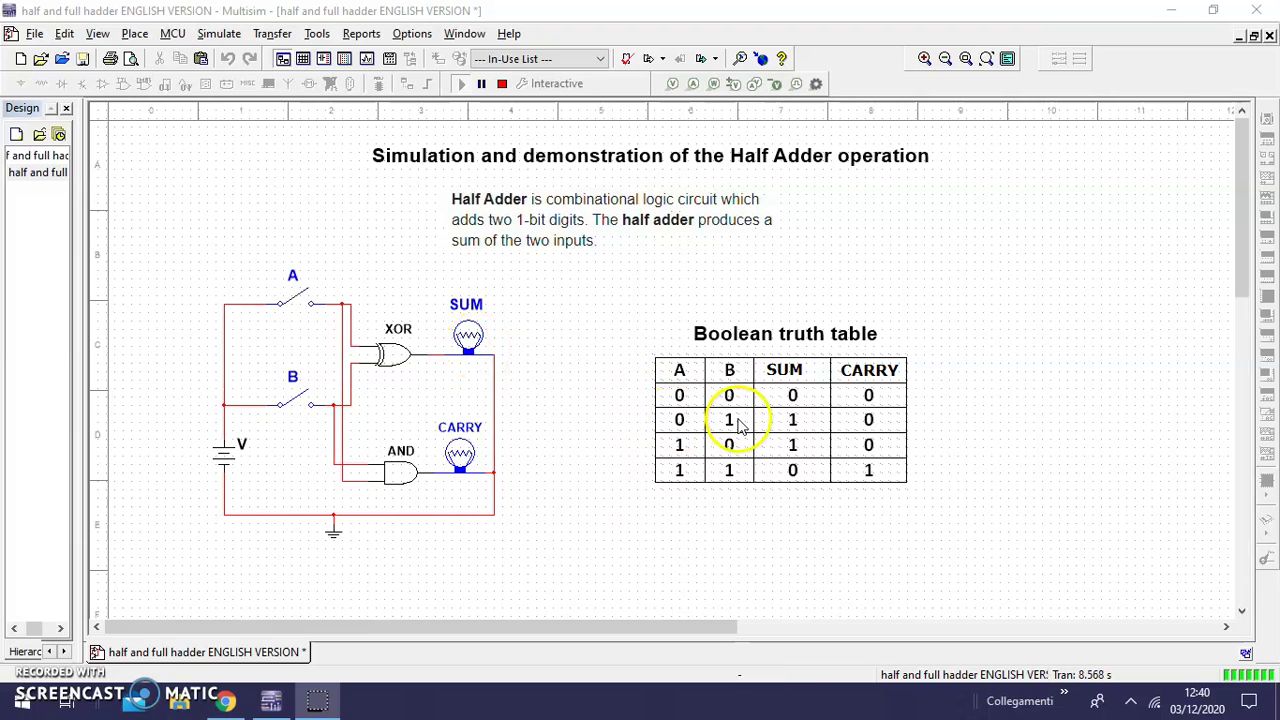
Toggle half adder switches A and B through each input combination, ending with both open.
left_click(301, 404)
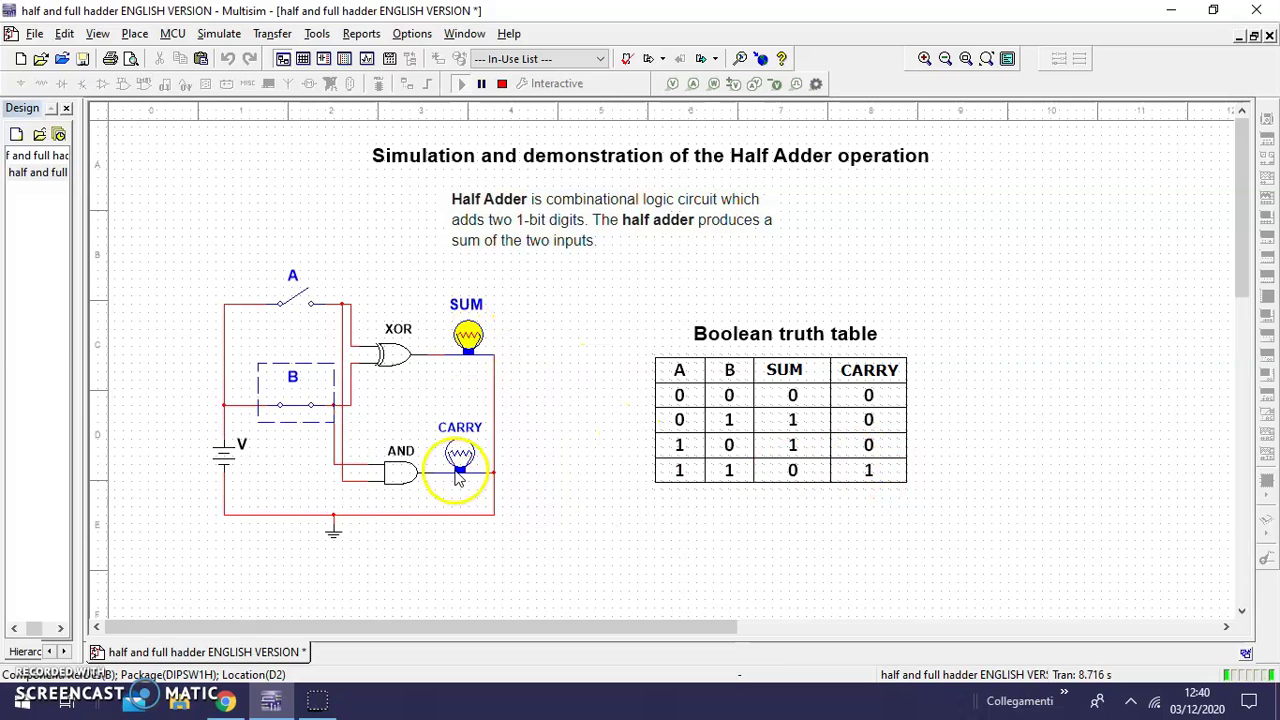
left_click(305, 410)
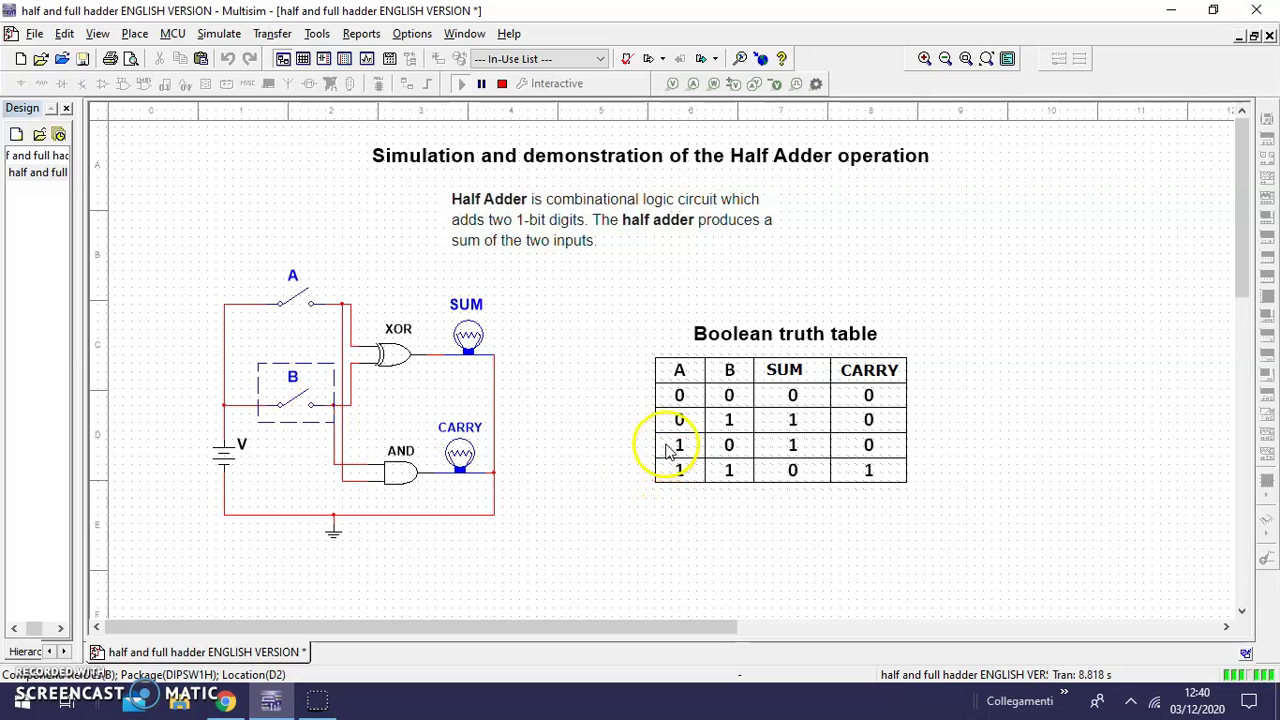
left_click(297, 298)
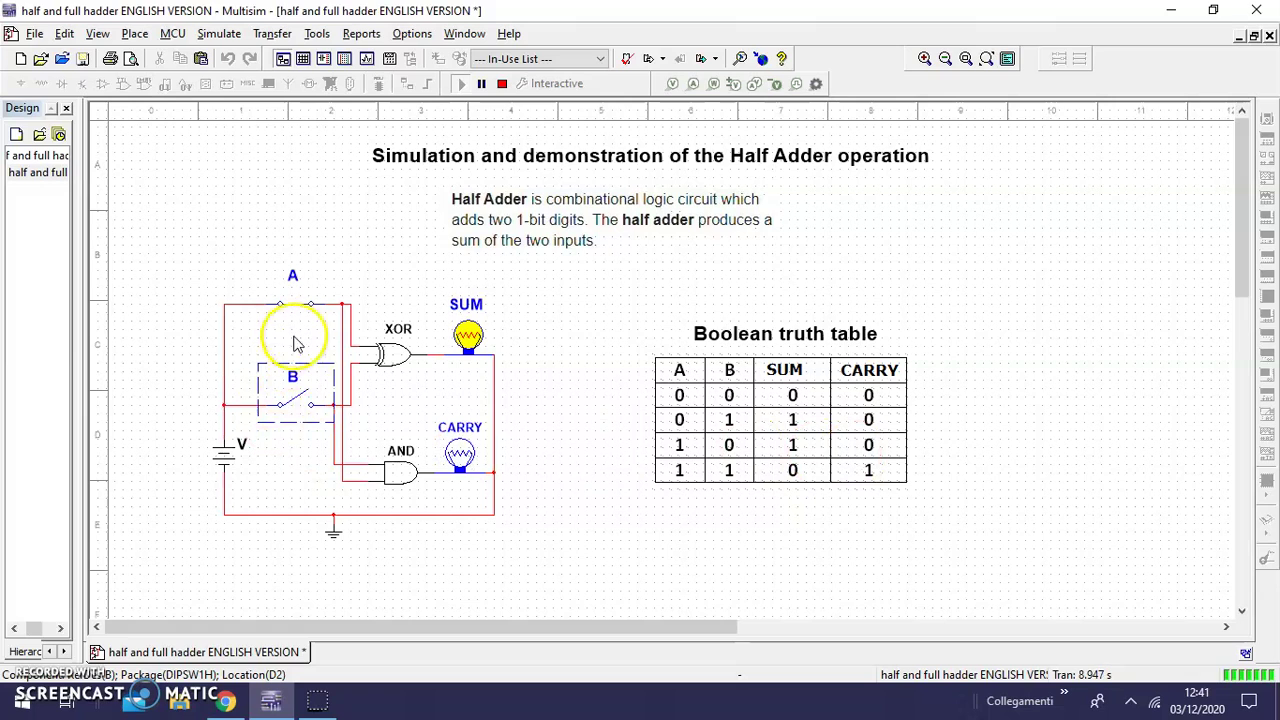
left_click(306, 399)
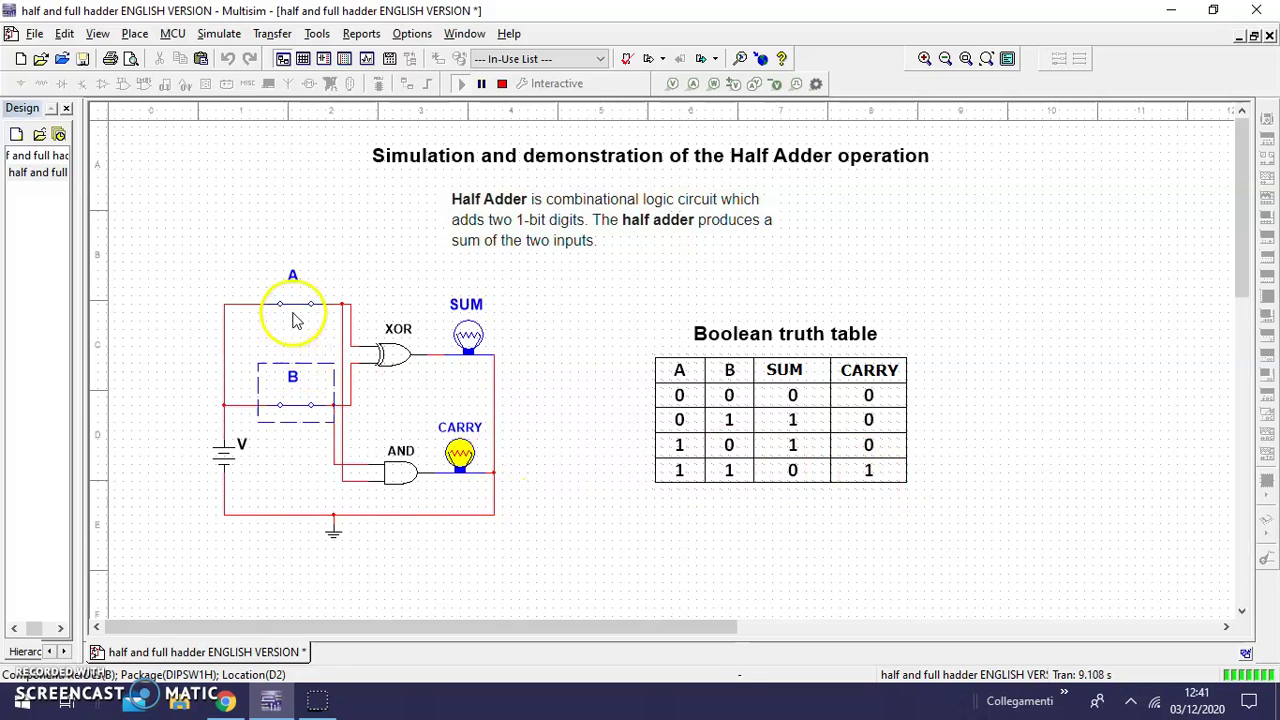
left_click(298, 303)
left_click(288, 406)
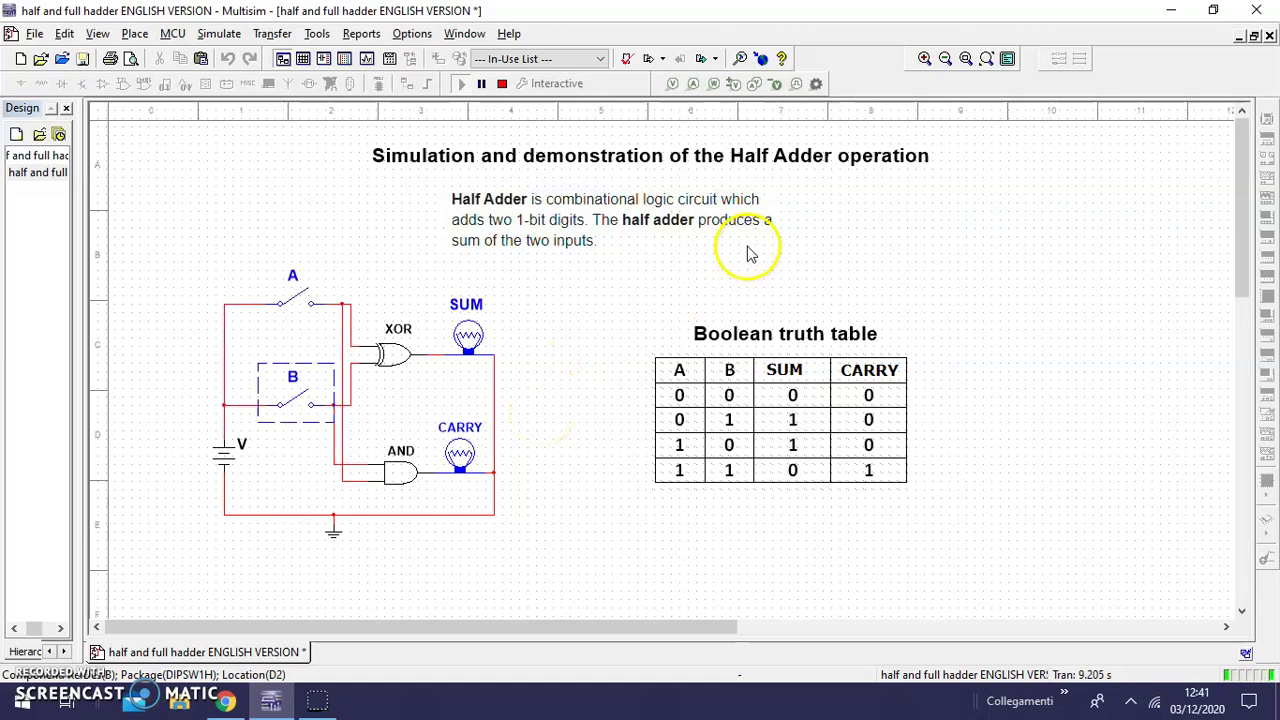
Scroll down to the full adder circuit, its OR gate and the complete truth table.
left_click(1242, 612)
left_click(1242, 612)
left_click(1242, 610)
left_click(1242, 608)
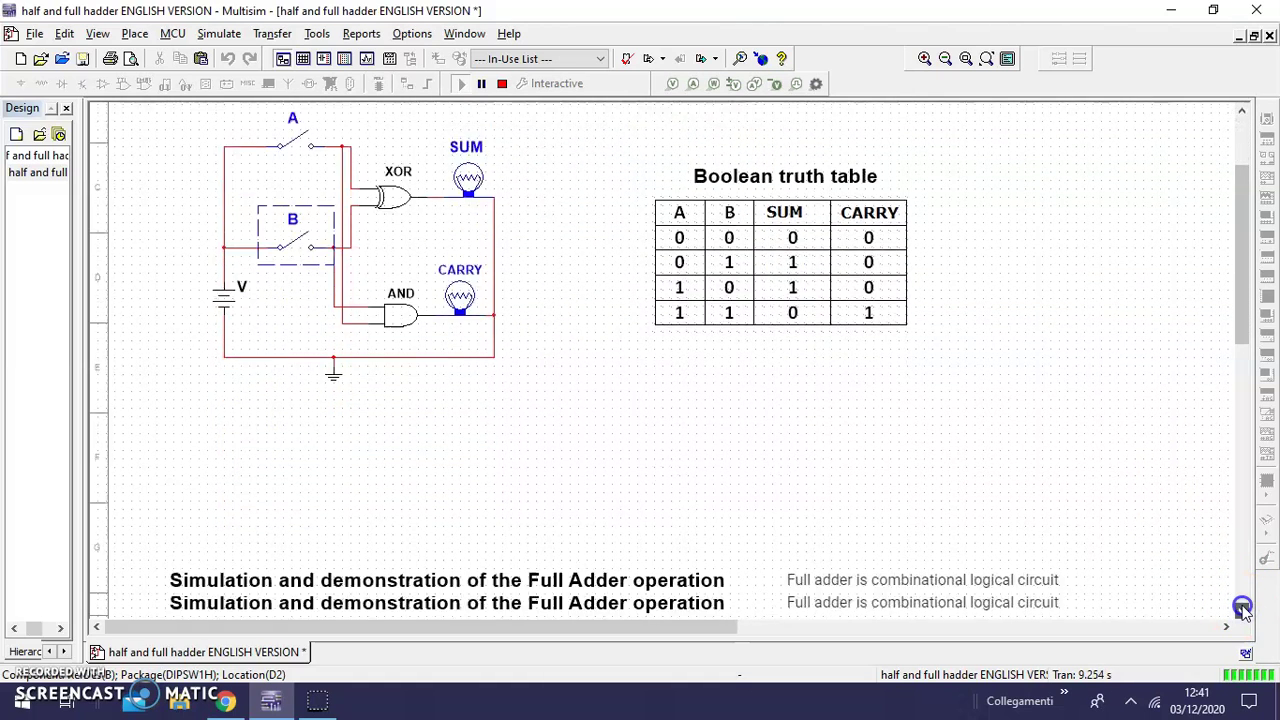
left_click(1242, 612)
left_click(1242, 612)
left_click(1242, 612)
left_click(1242, 612)
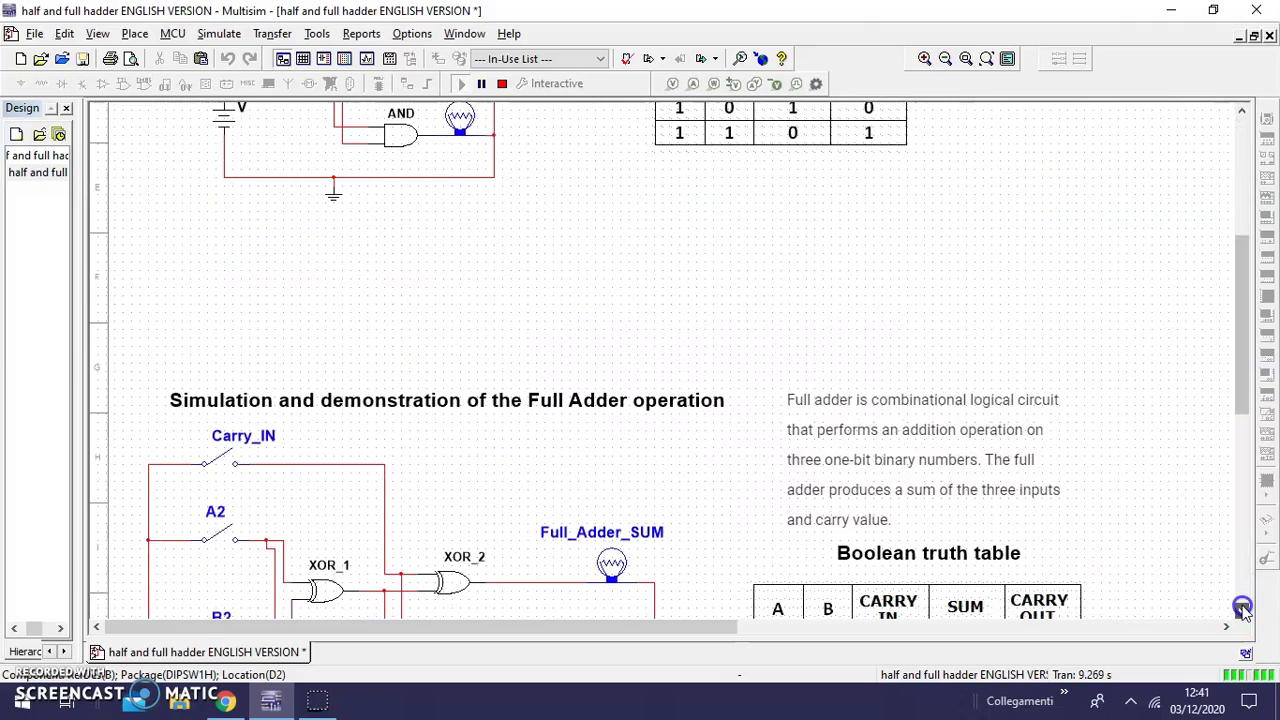
left_click(1242, 610)
left_click(1242, 610)
left_click(1242, 610)
left_click(1242, 610)
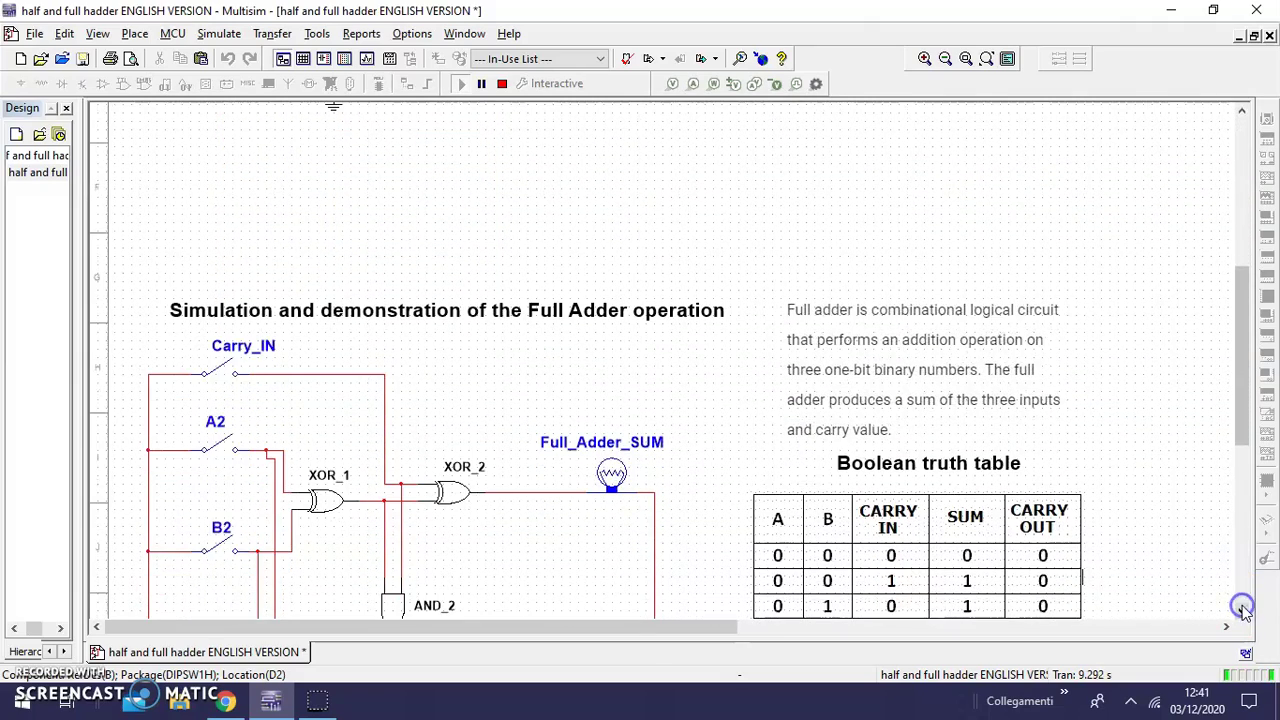
left_click(1242, 610)
left_click(1242, 610)
left_click(1242, 610)
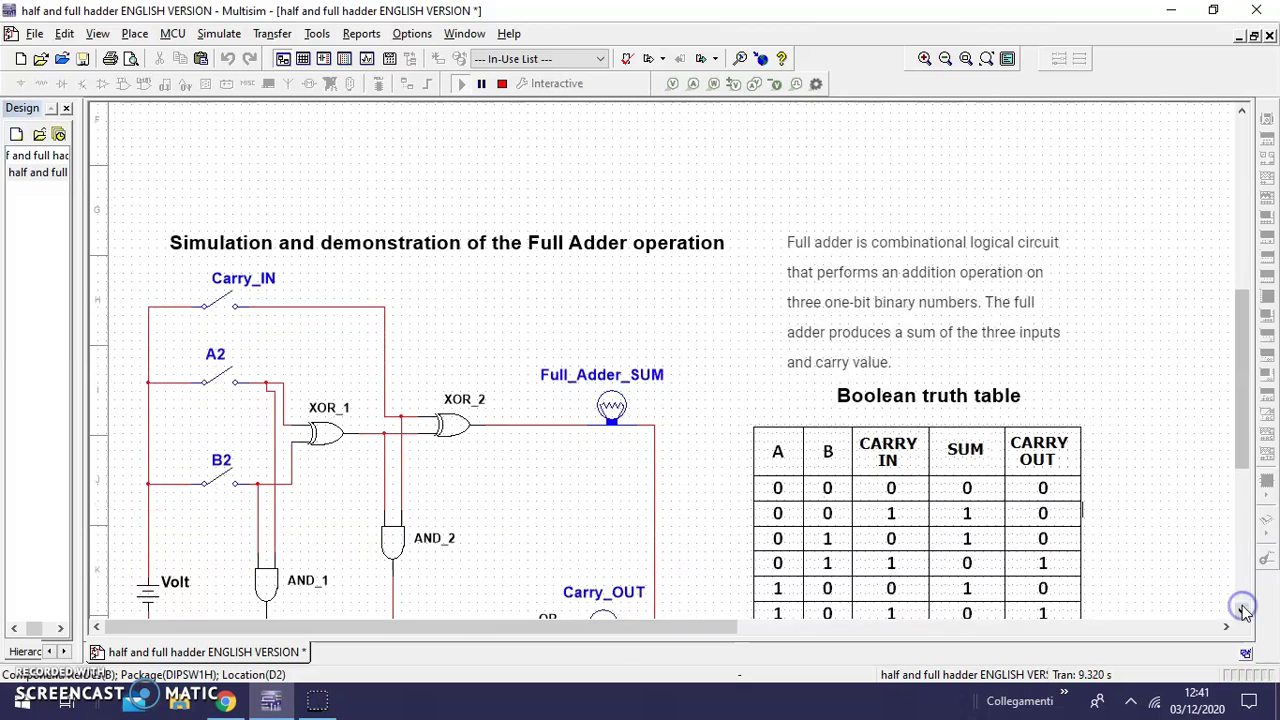
left_click(1242, 610)
left_click(1242, 610)
left_click(1242, 610)
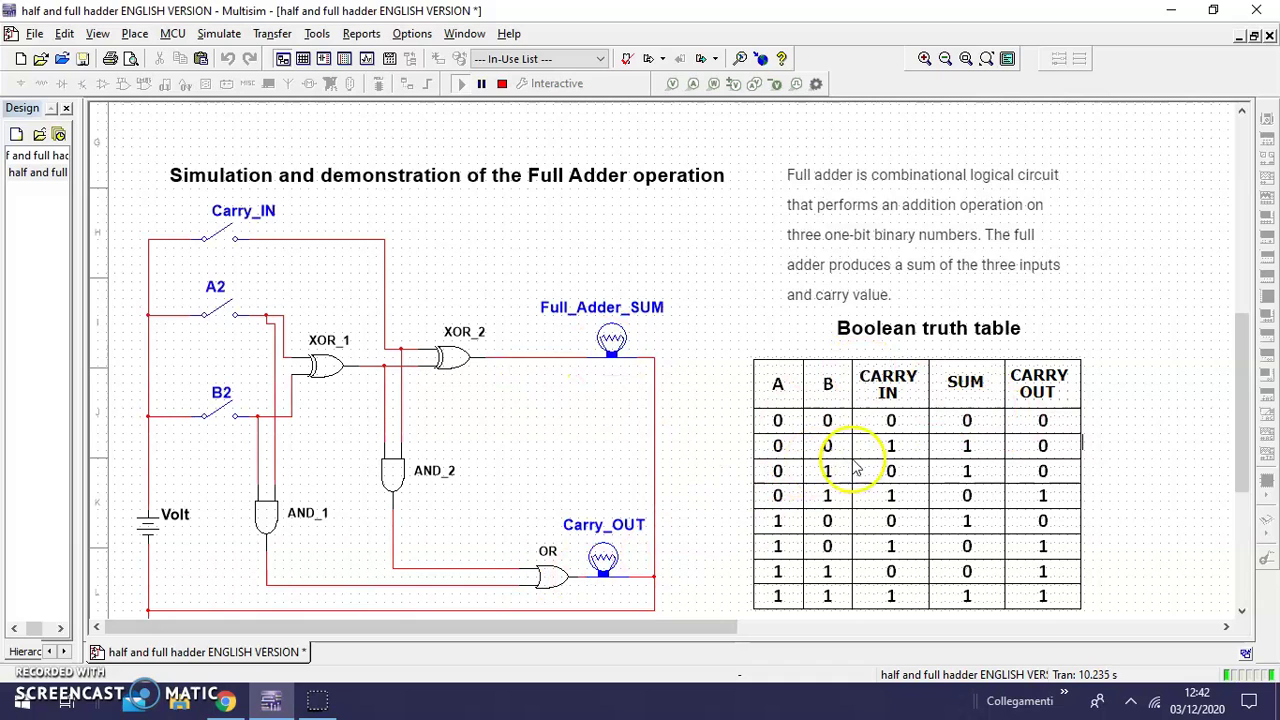
With A2 off, toggle Carry_IN and B2 to check rows 0 0 1, 0 1 0 and 0 1 1.
left_click(227, 238)
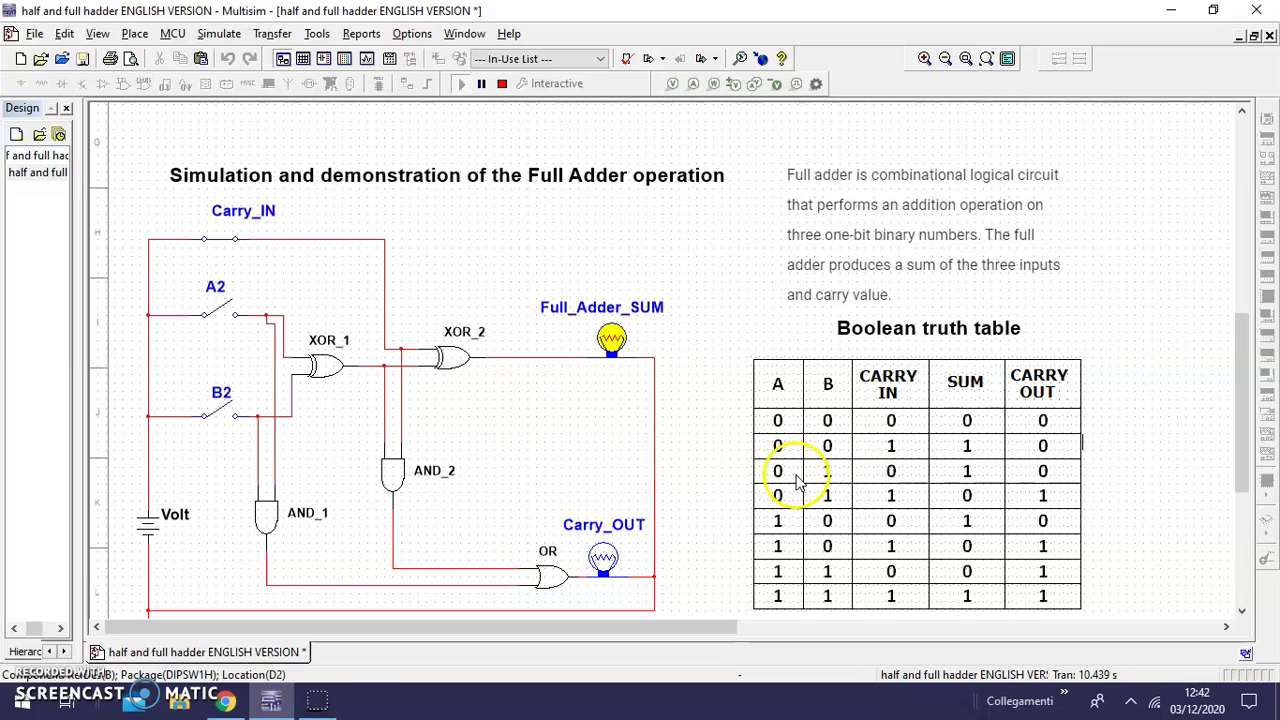
left_click(234, 242)
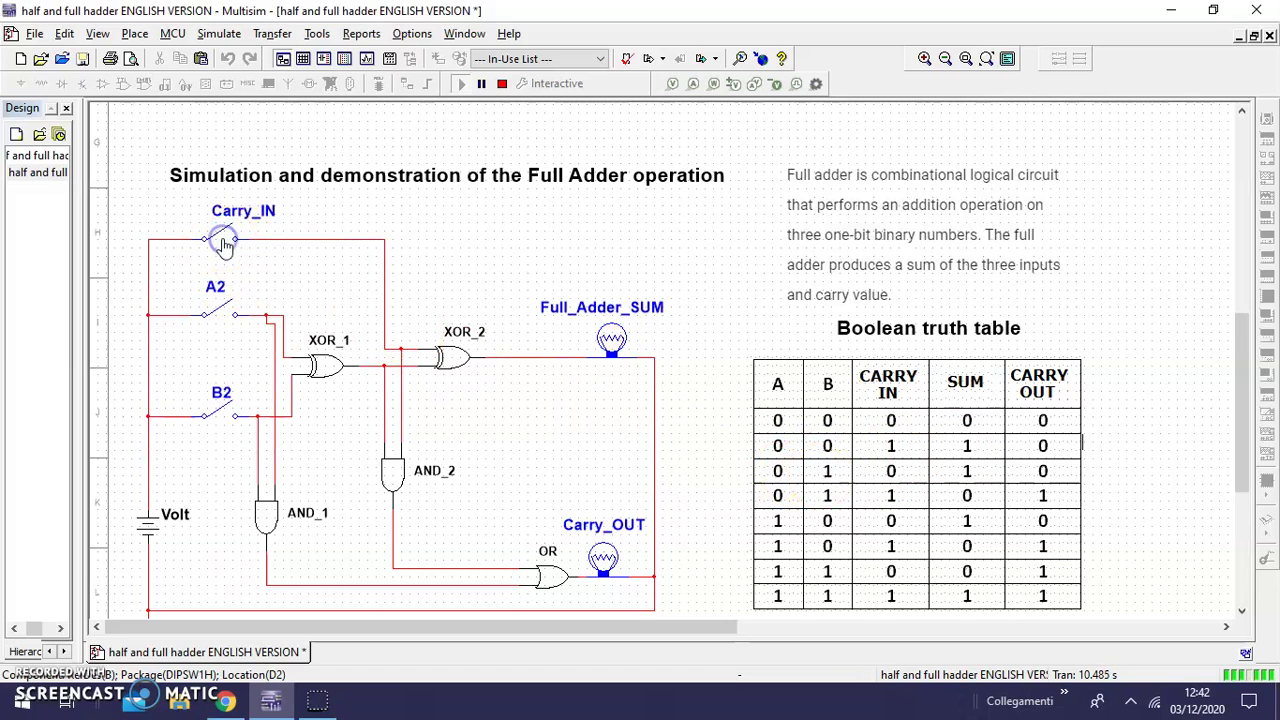
left_click(222, 411)
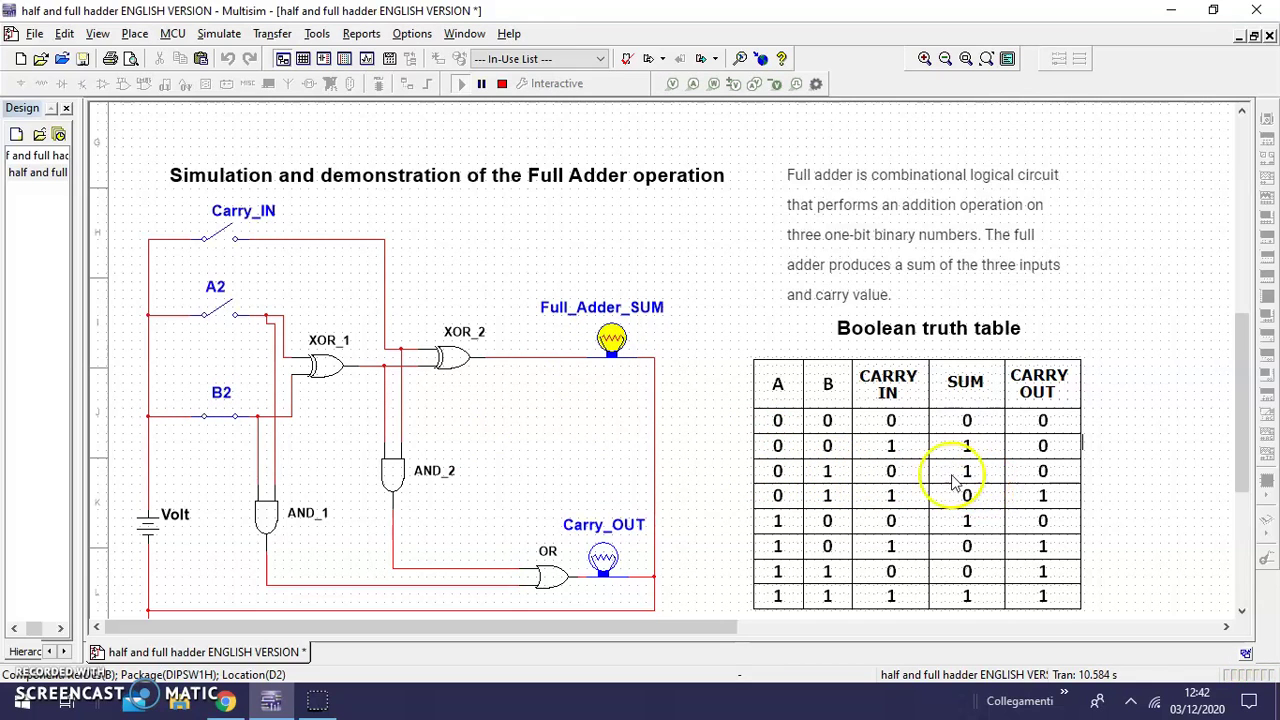
left_click(222, 413)
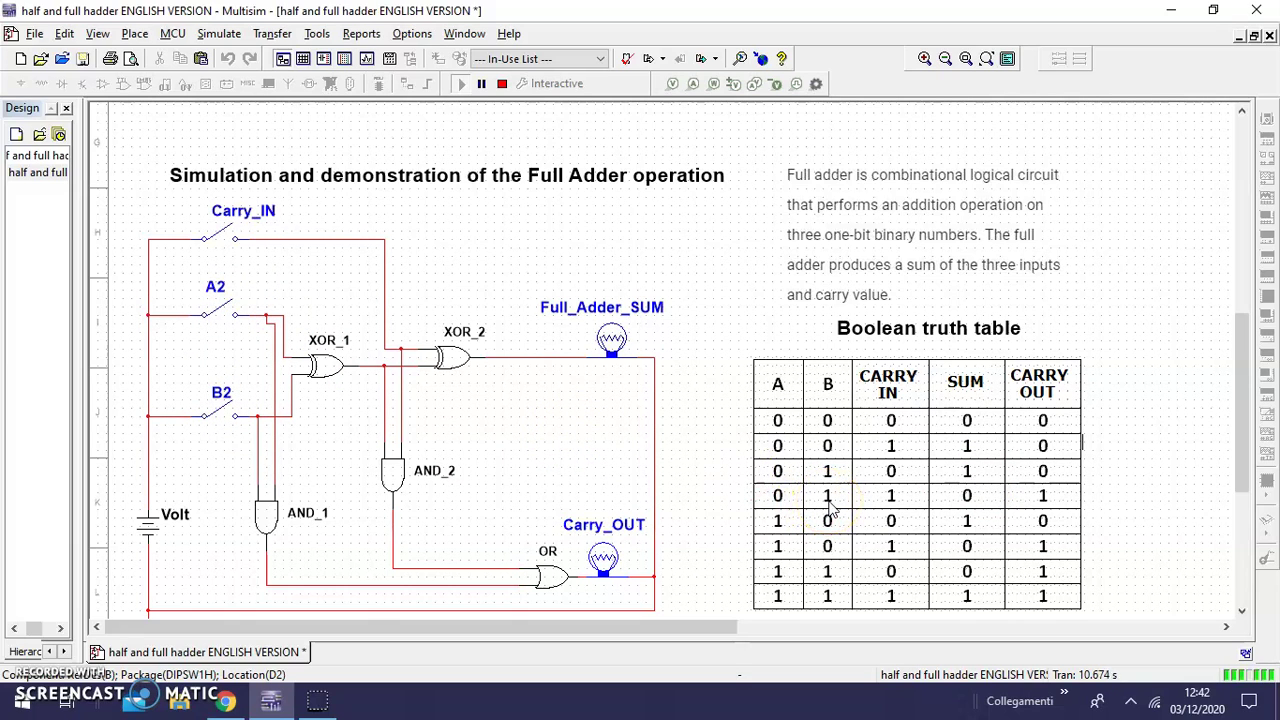
left_click(223, 407)
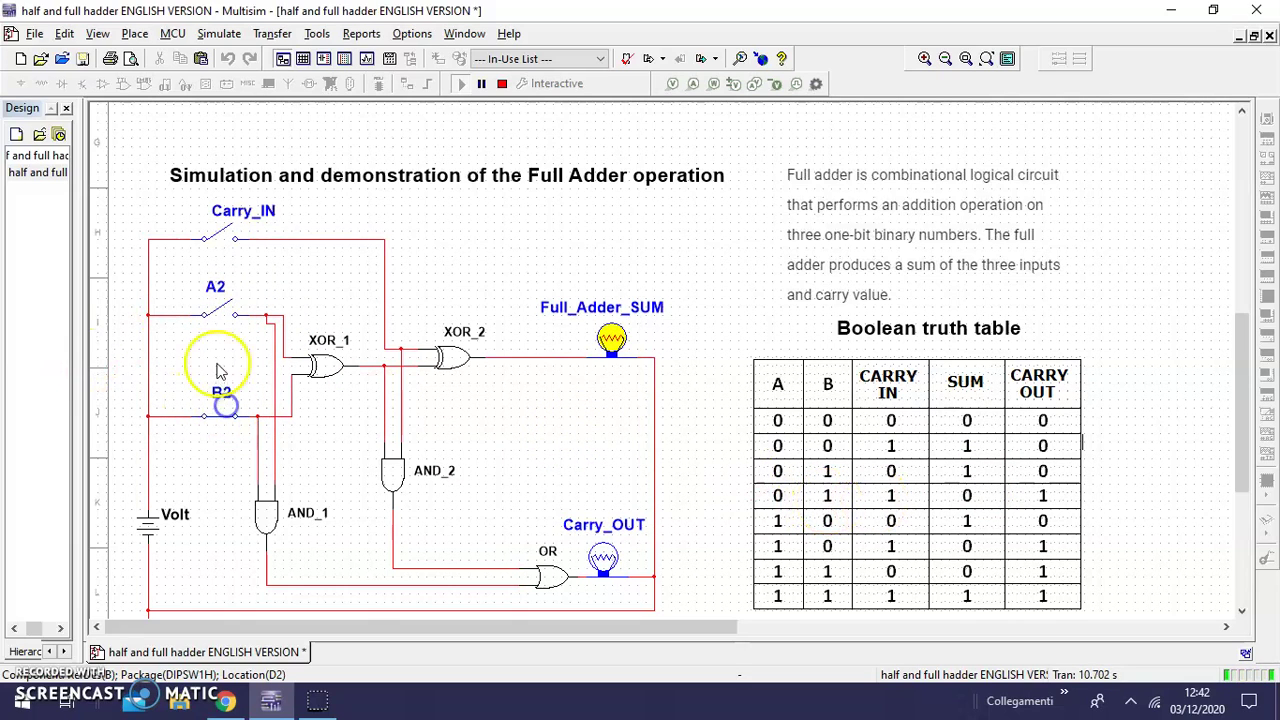
left_click(222, 240)
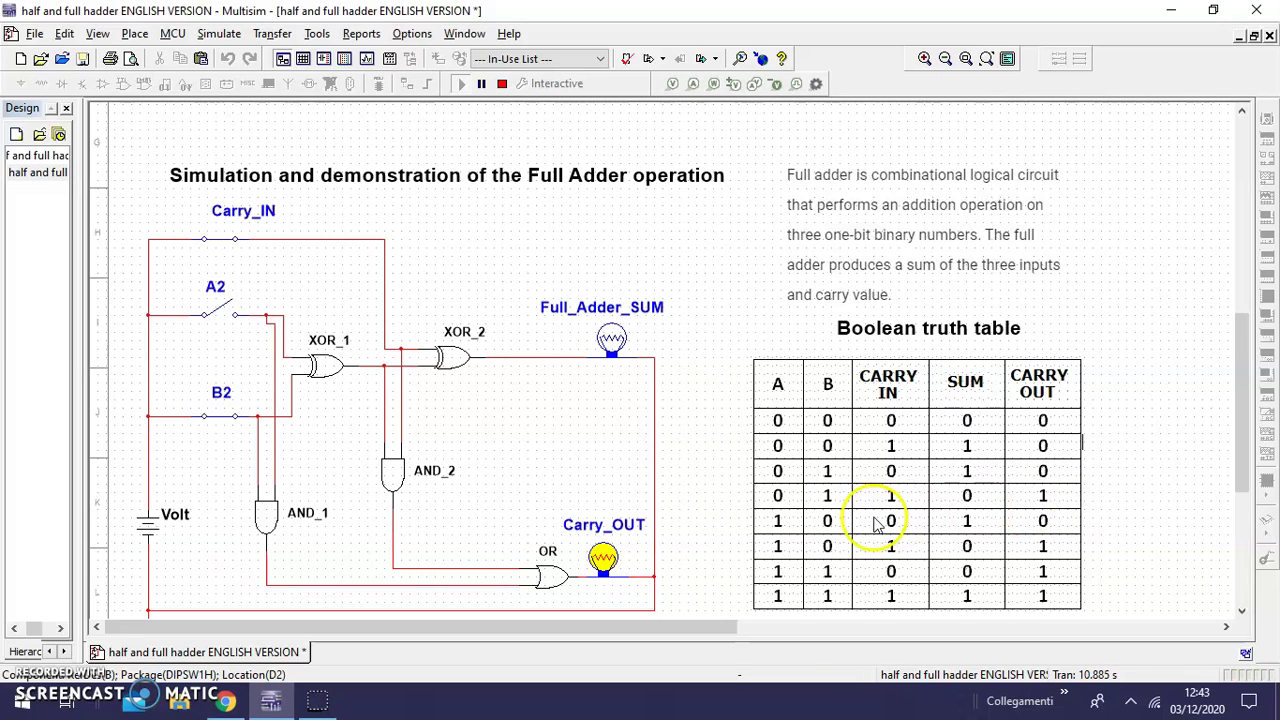
left_click(217, 416)
With A2 closed, test rows 1 0 0, 1 0 1, 1 1 0 and 1 1 1 using Carry_IN and B2.
left_click(225, 236)
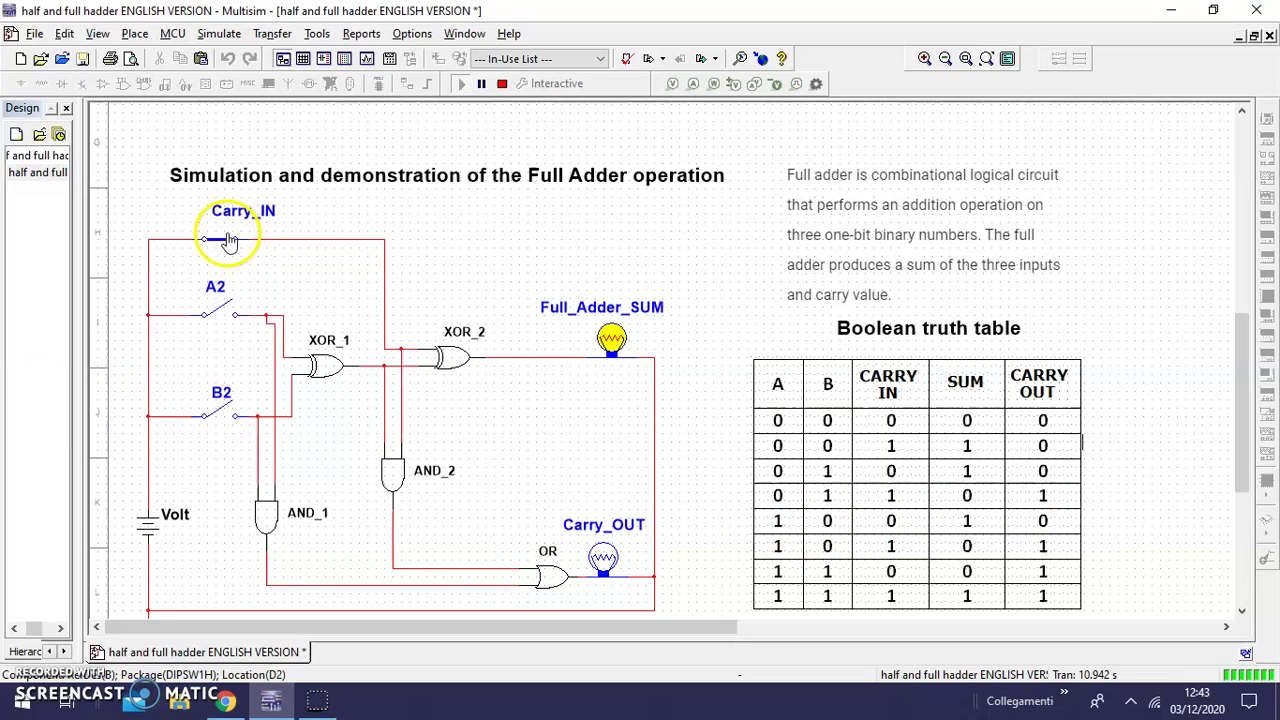
left_click(226, 312)
left_click(780, 562)
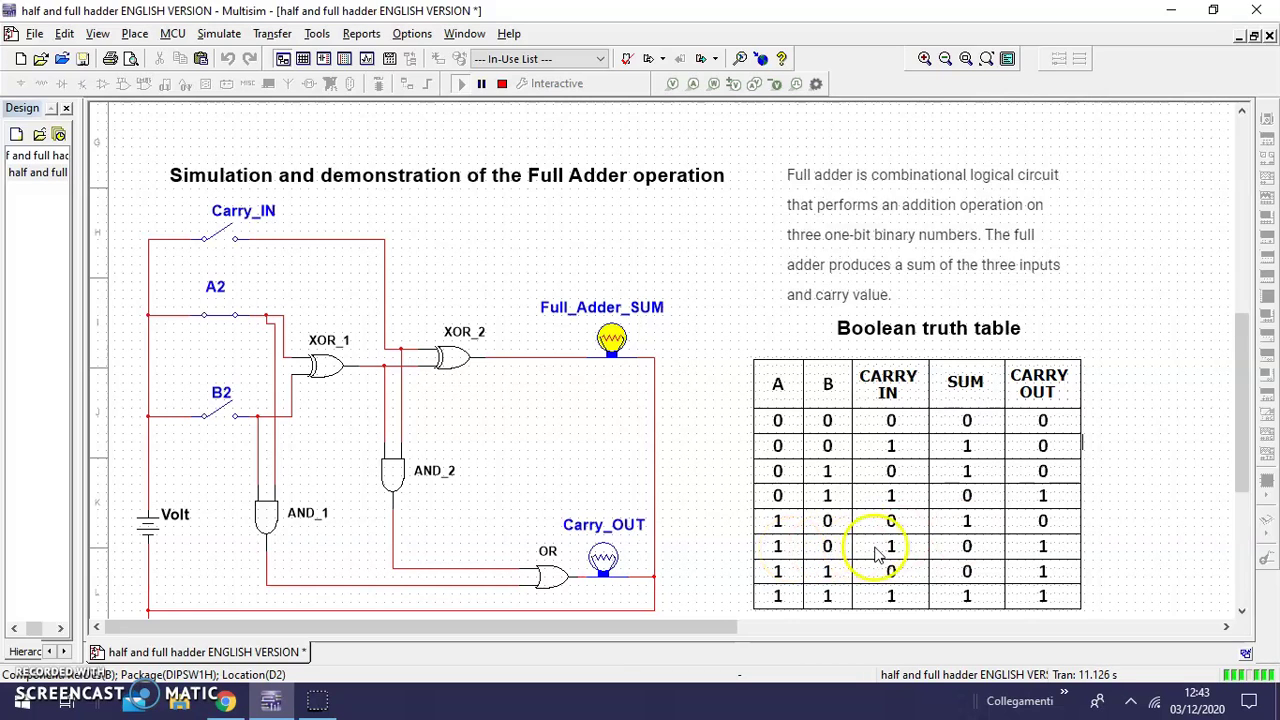
left_click(205, 245)
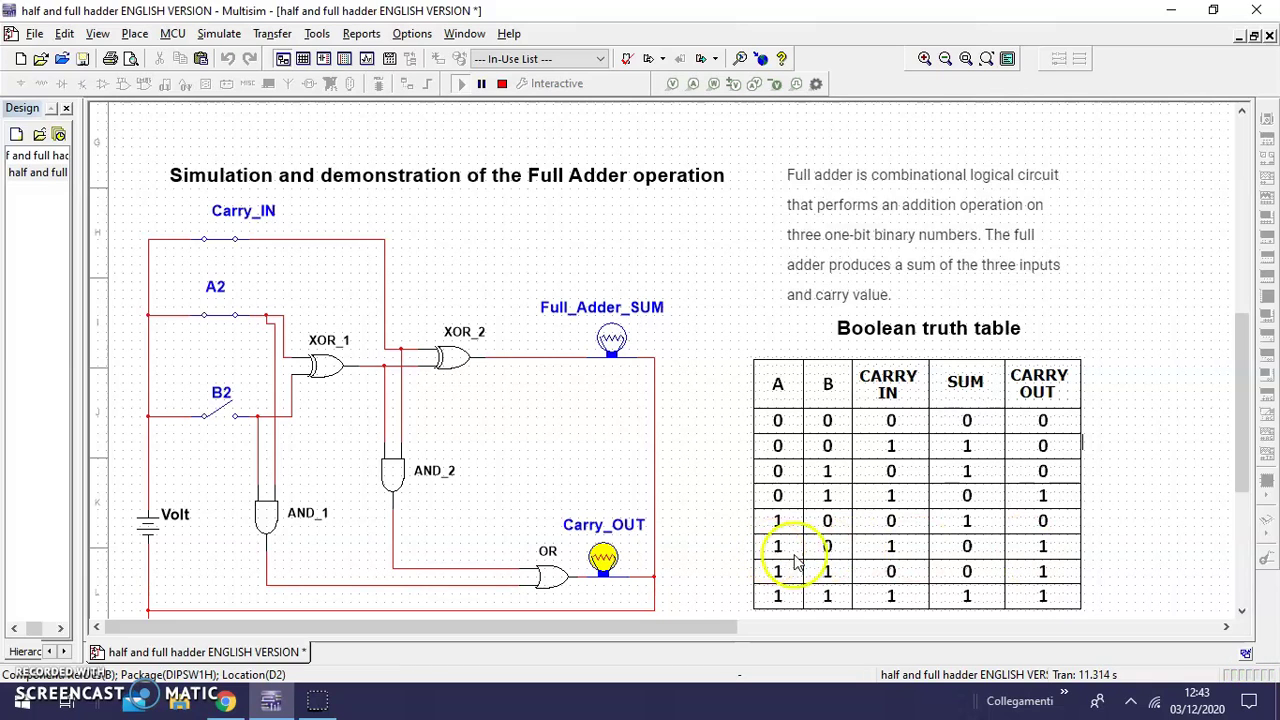
left_click(238, 240)
left_click(220, 410)
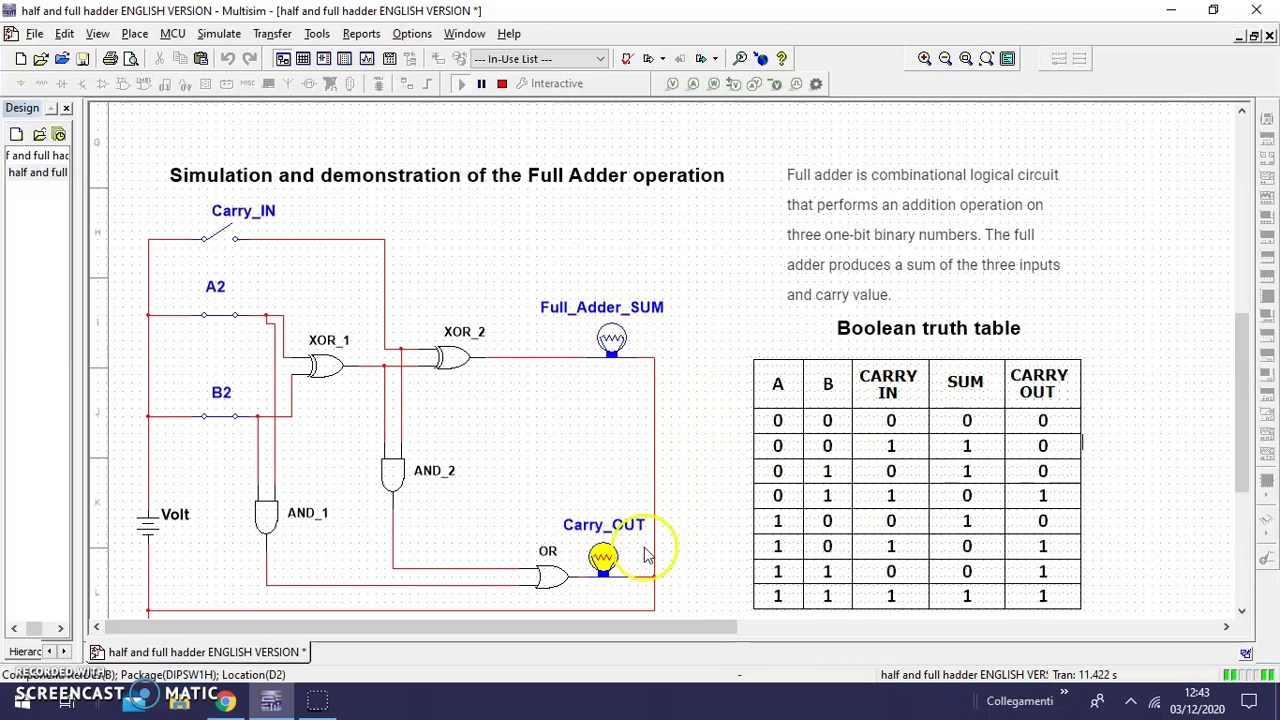
left_click(226, 238)
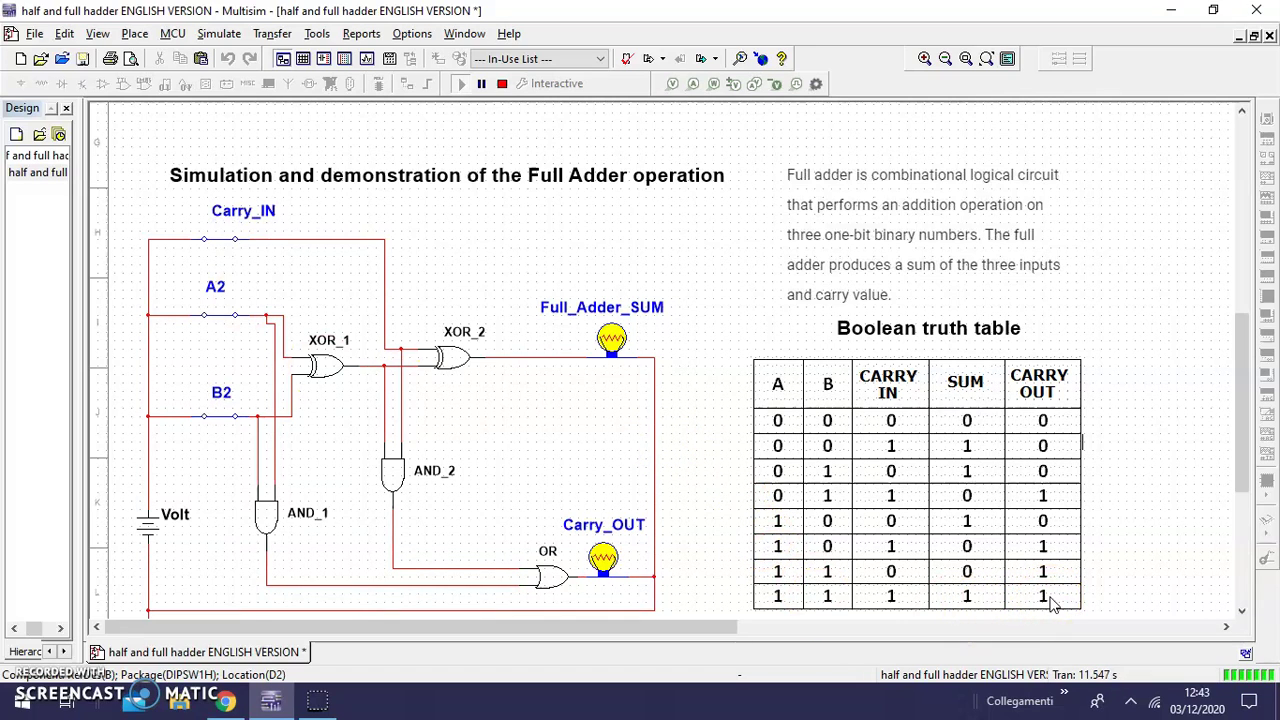
left_click(1243, 290)
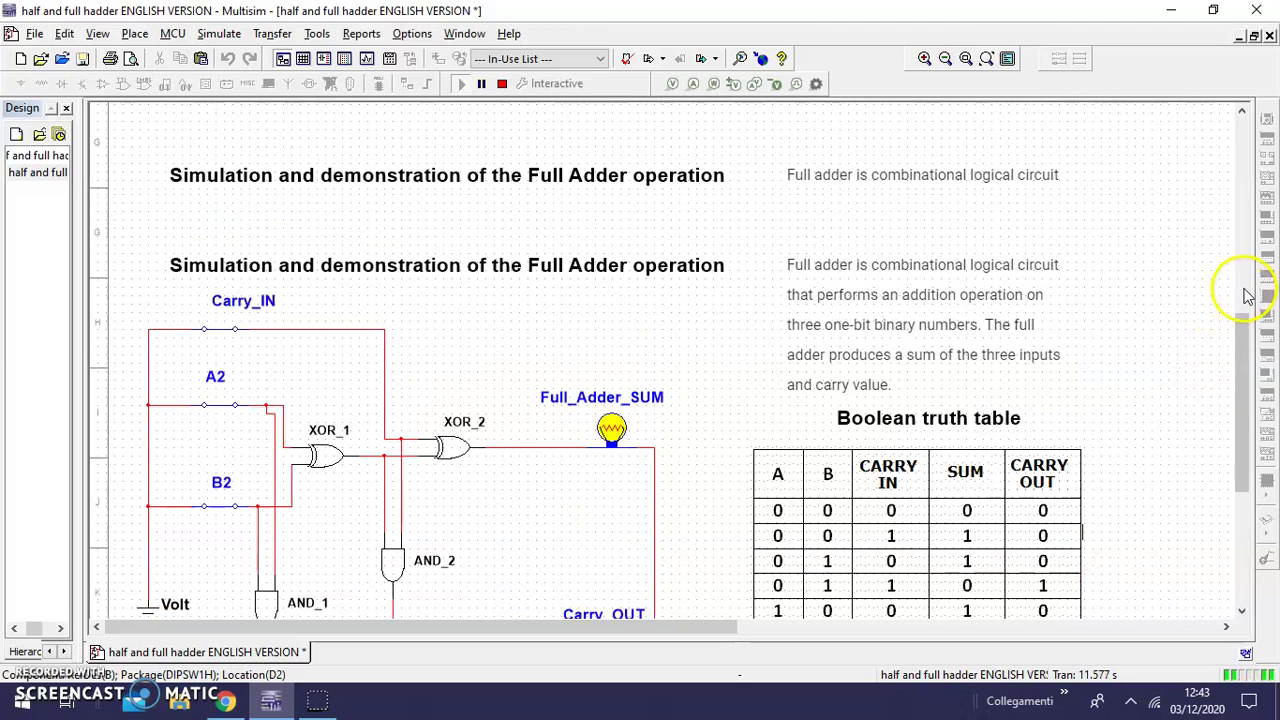
Scroll down to the full adder table's last row, then back up to the half adder.
left_click(1241, 610)
left_click(1241, 611)
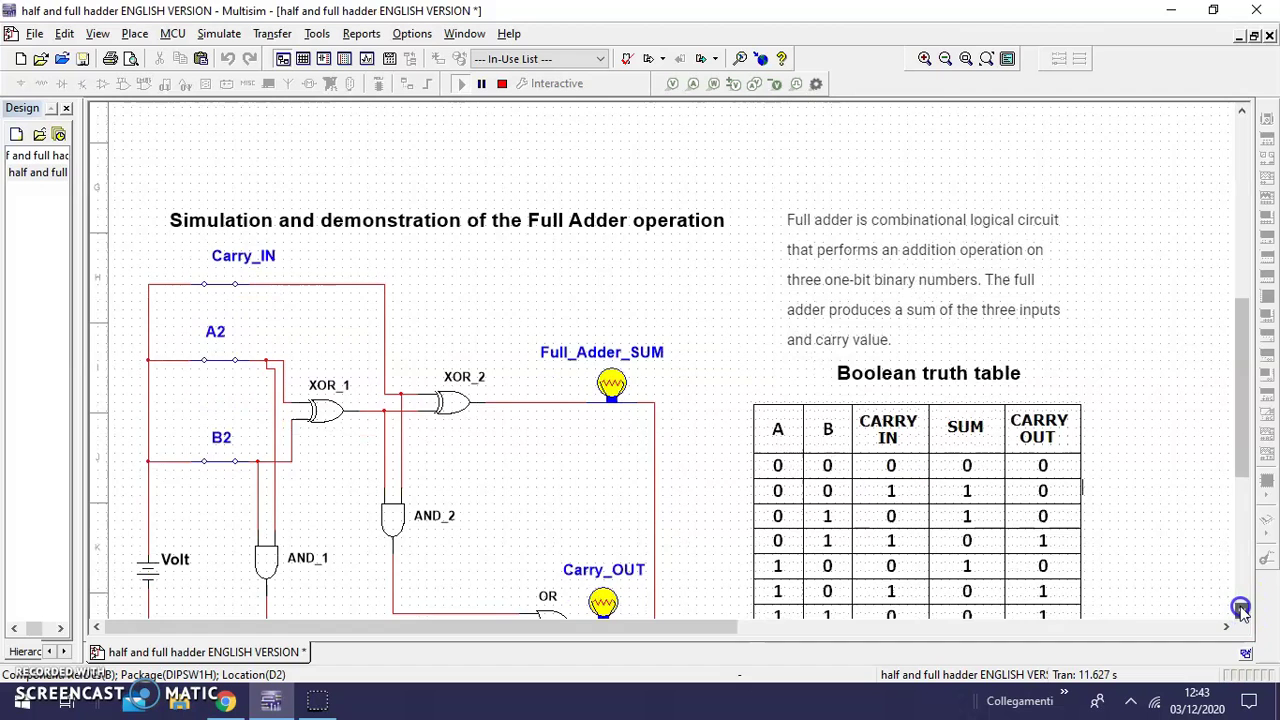
left_click(1242, 612)
left_click(1241, 610)
left_click(1241, 610)
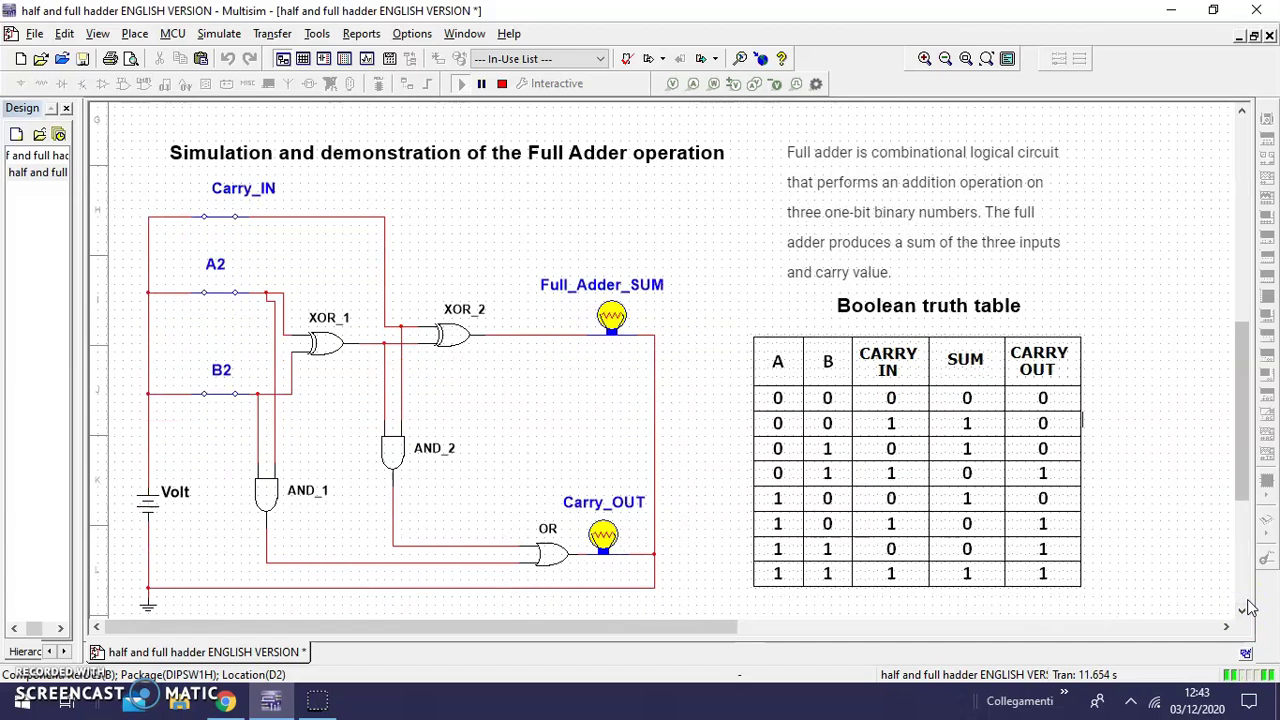
left_click(1241, 611)
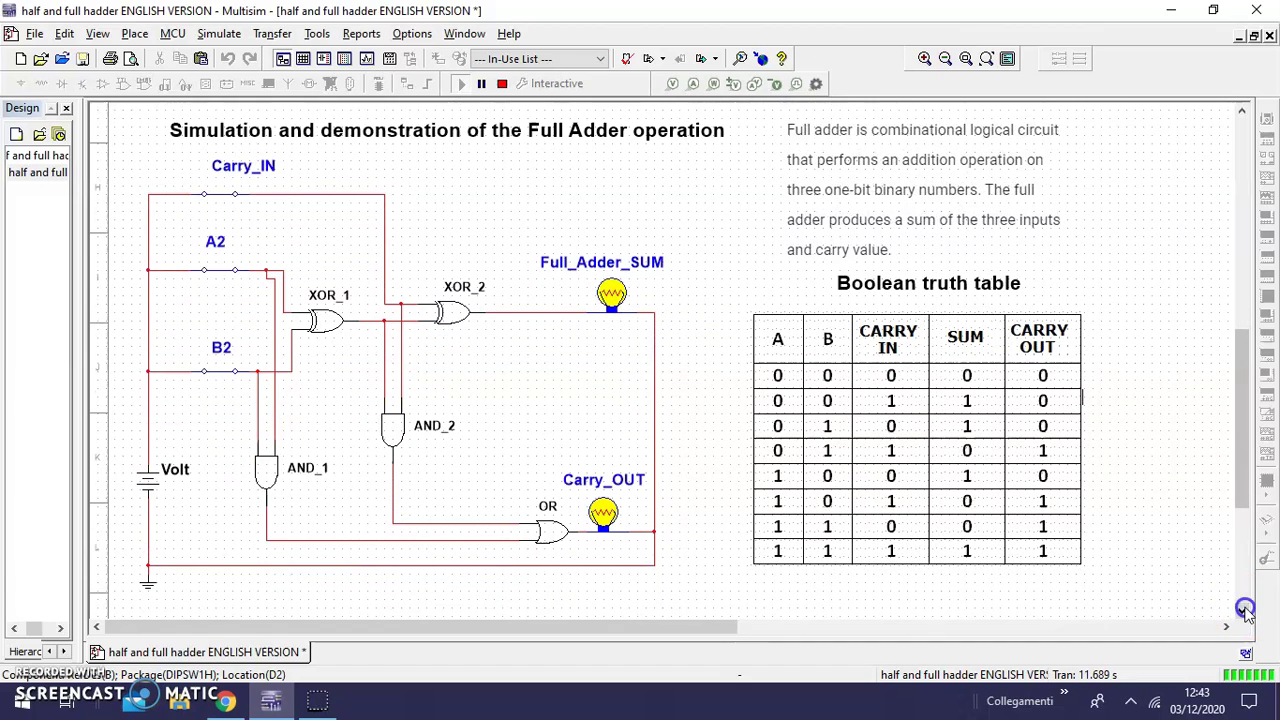
left_click(1244, 109)
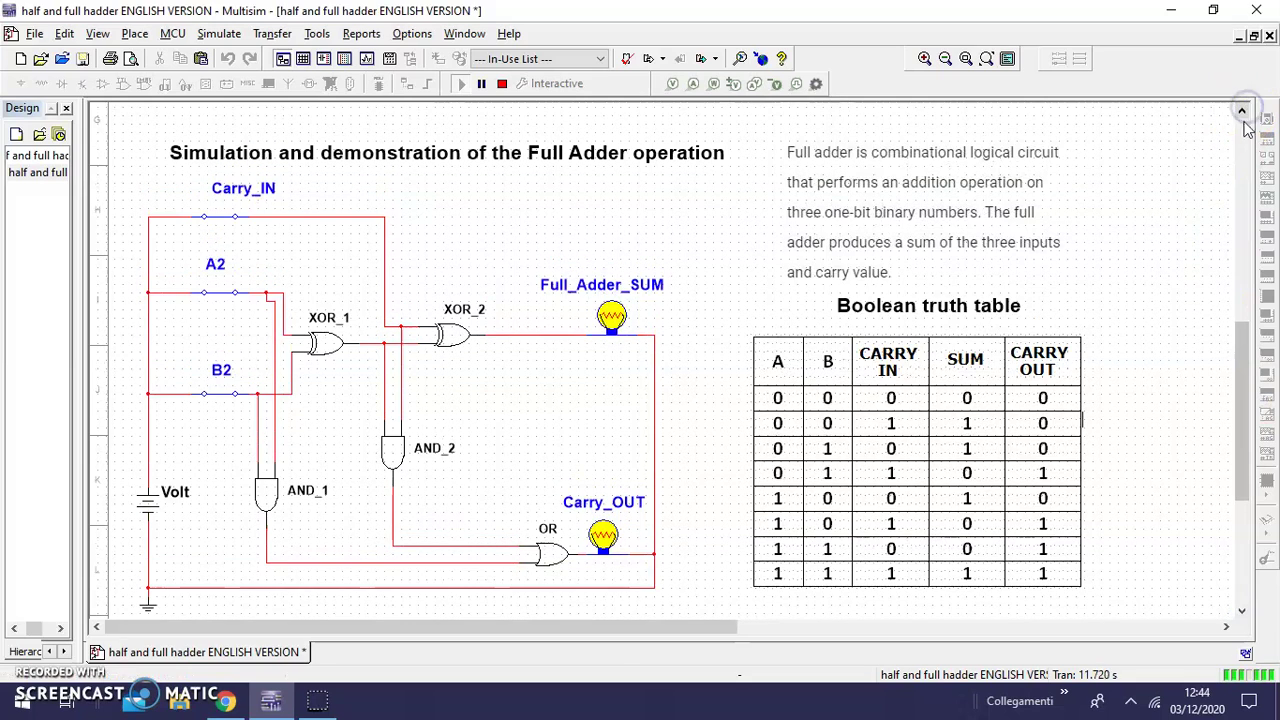
left_click(1242, 116)
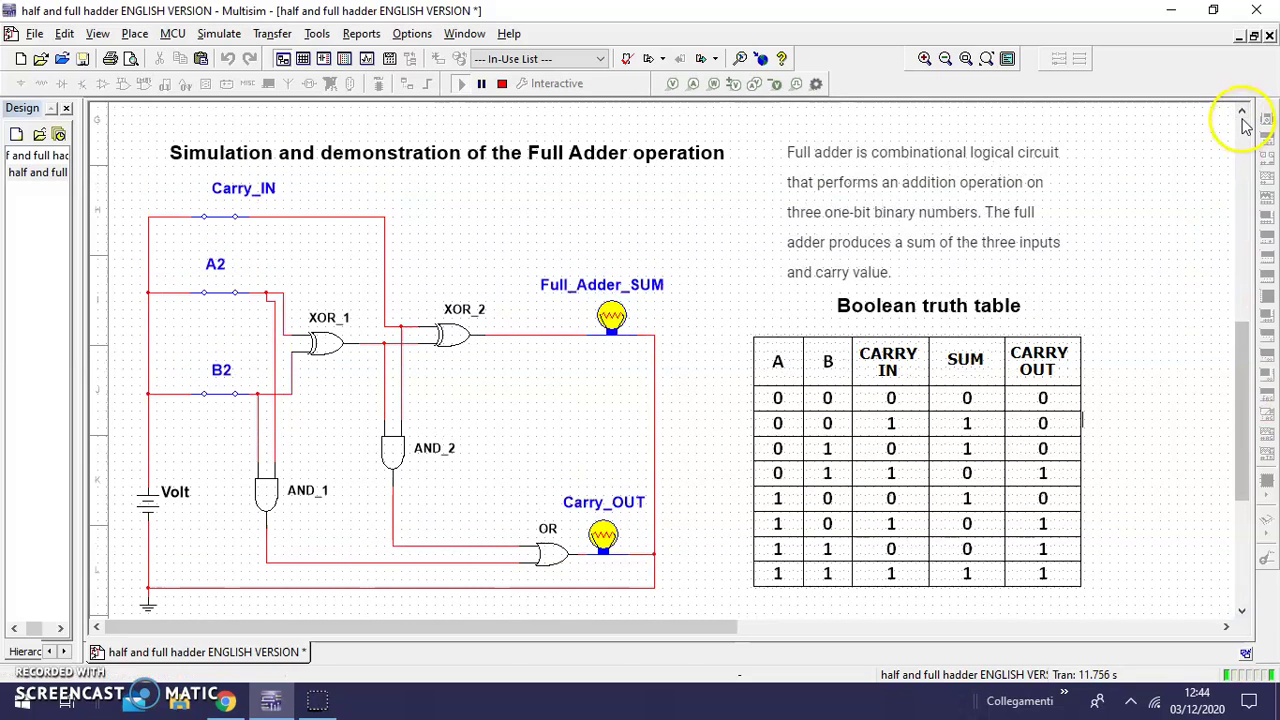
left_click_drag(1242, 116, 1232, 180)
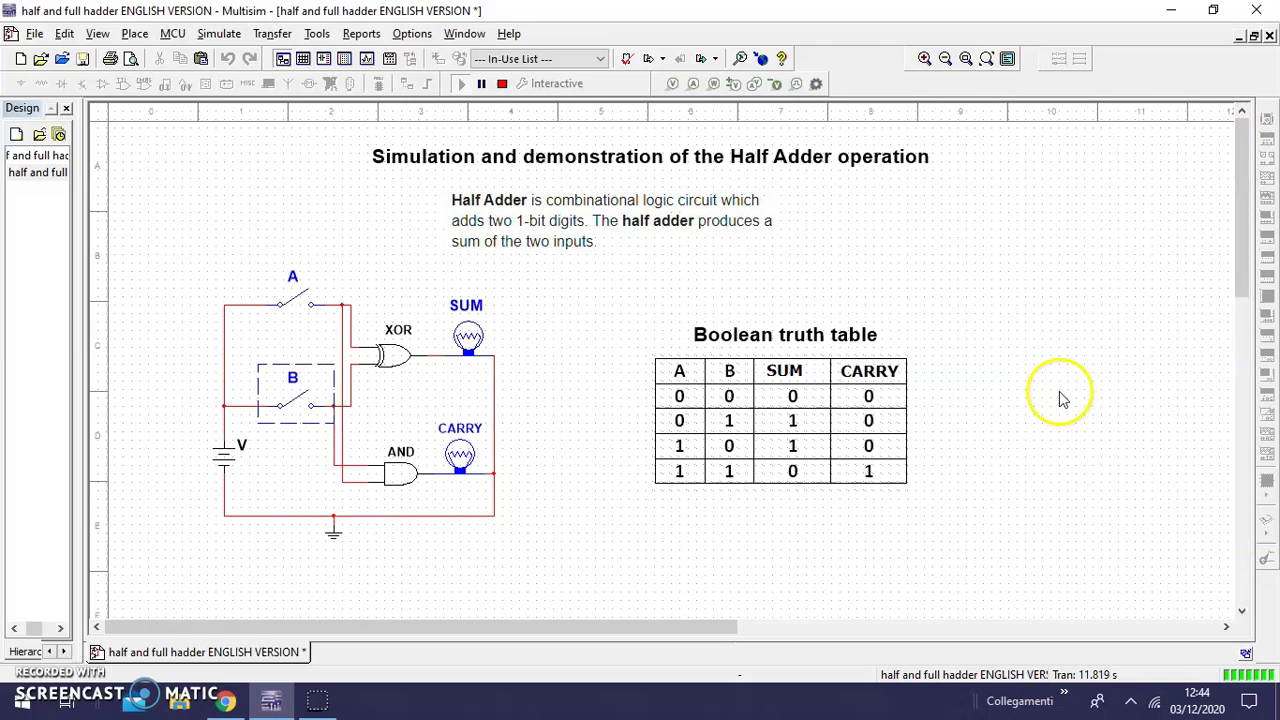